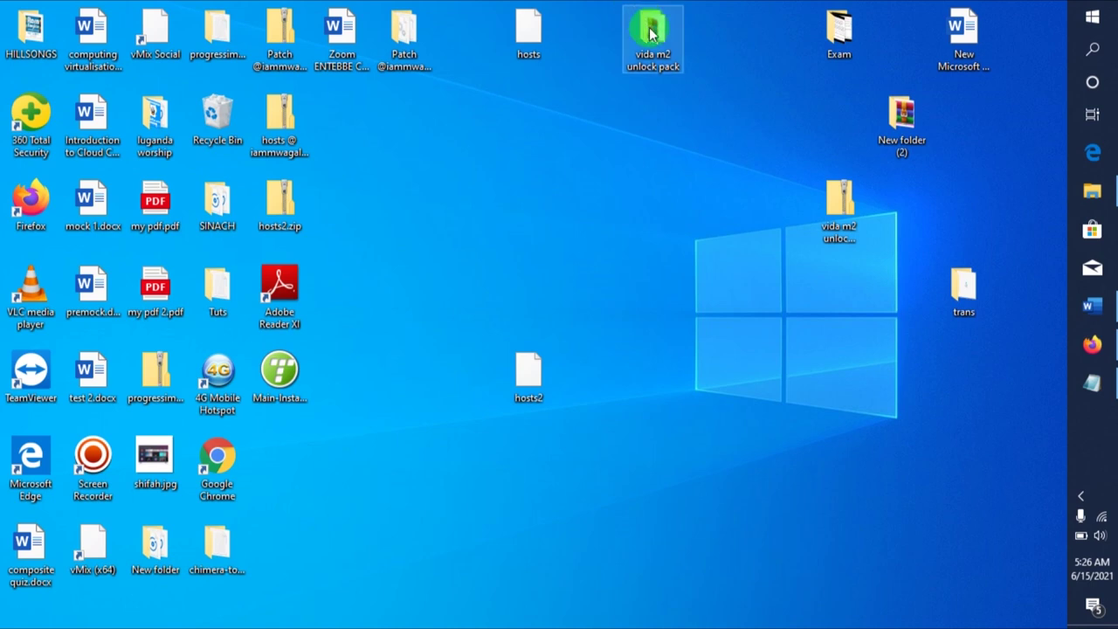
Move the vida m2 unlock pack folder below the hosts file on the desktop and open its 20121130_V5_LTE_MIFI_Generic_Driver subfolder
left_click_drag(652, 33, 499, 148)
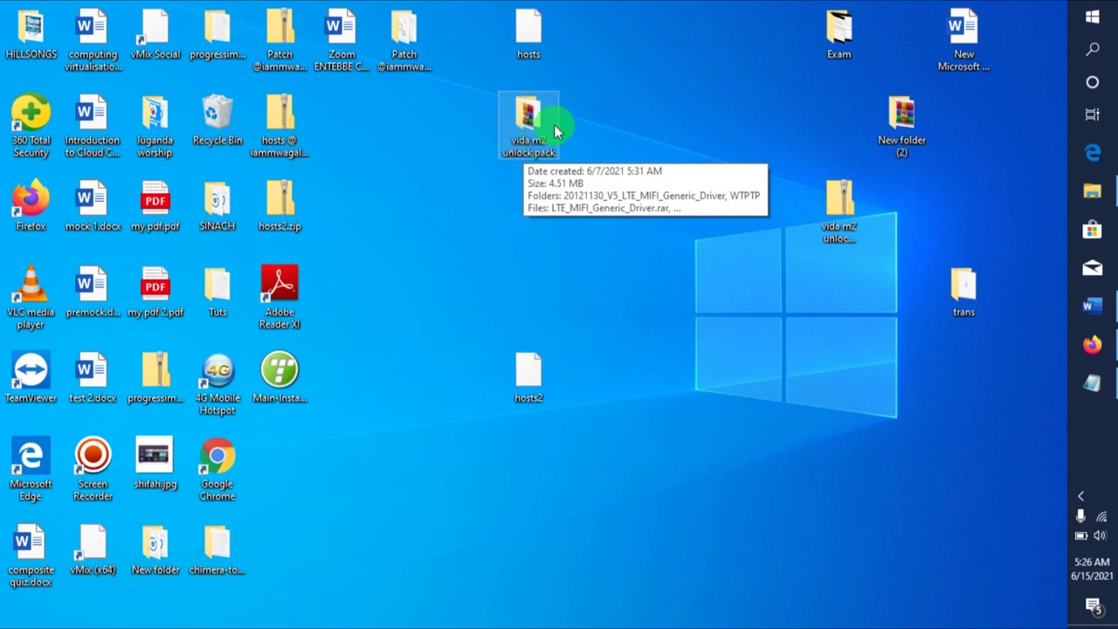
double_click(515, 123)
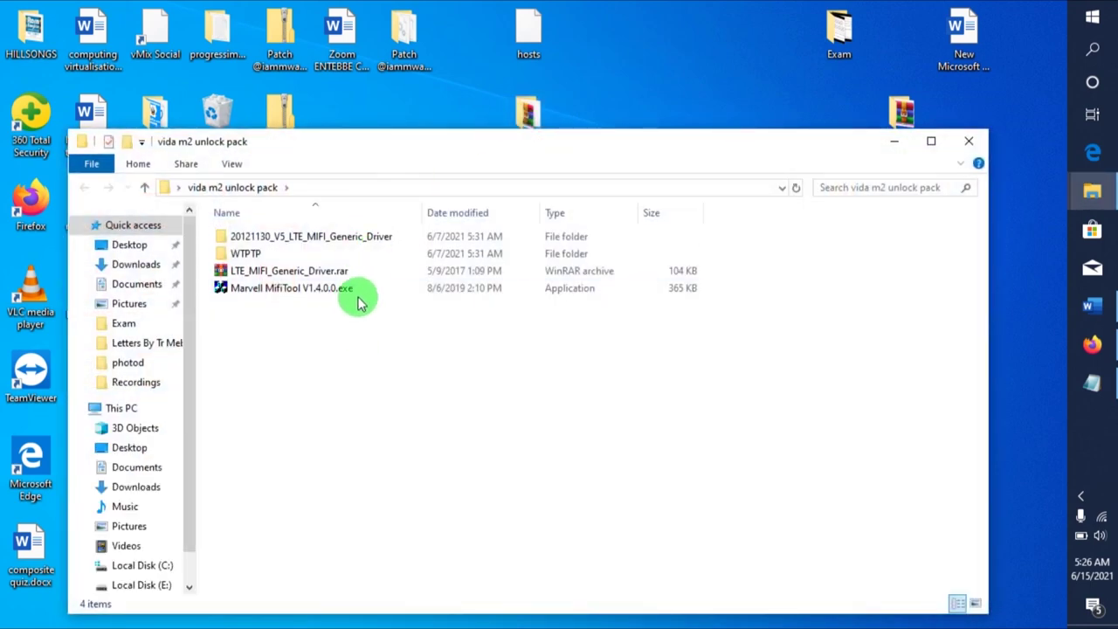
left_click(347, 247)
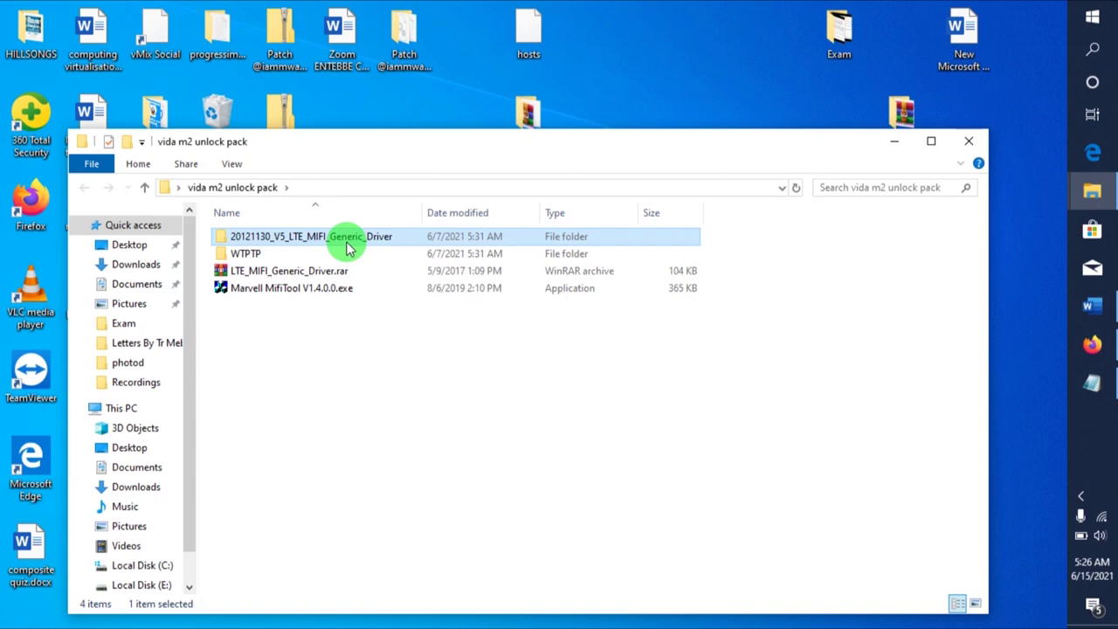
double_click(347, 248)
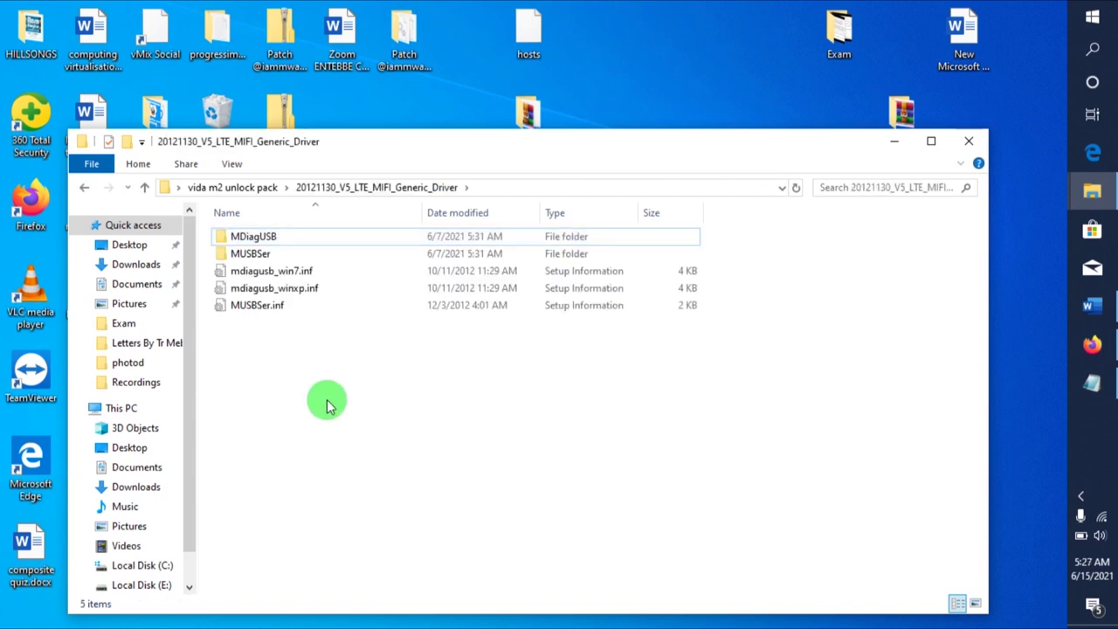
Return to the unlock pack and open the WTPTP folder nested inside its WTPTP folder
key("alt+Left")
key("Down")
key("Return")
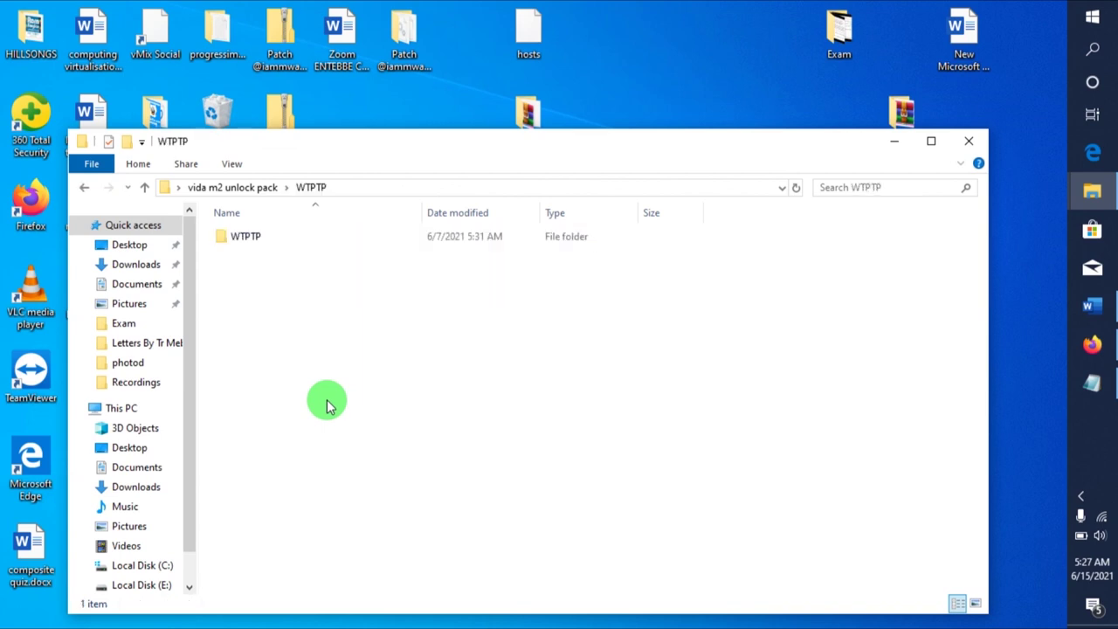
key("Down")
key("Return")
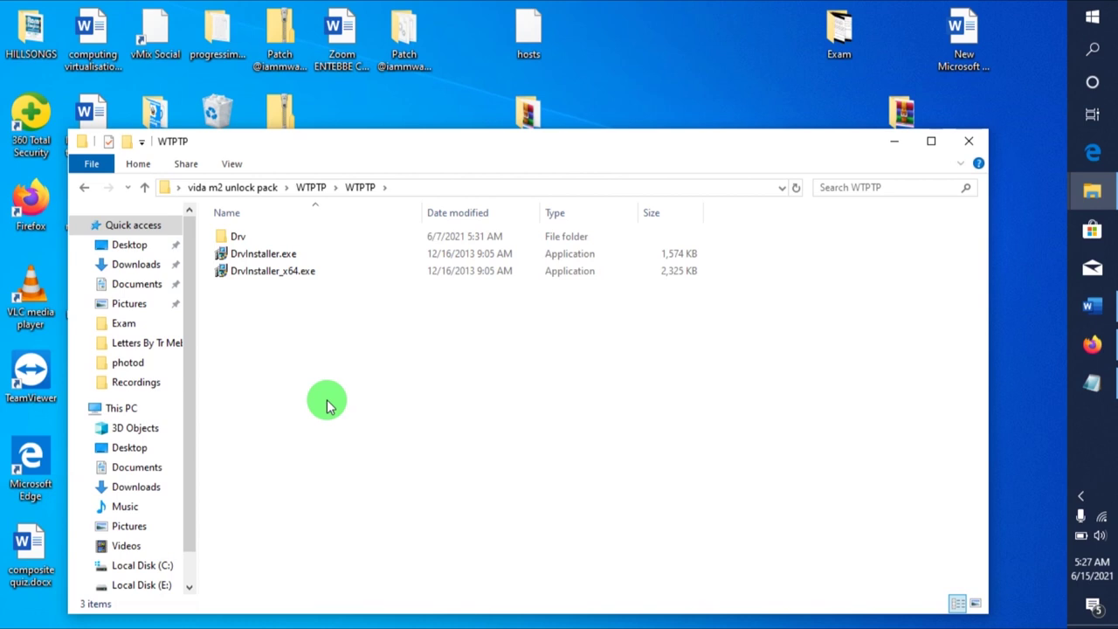
Launch DrvInstaller_x64.exe to examine its driver install and removal options, and quit the installer without installing
key("Down")
key("Down")
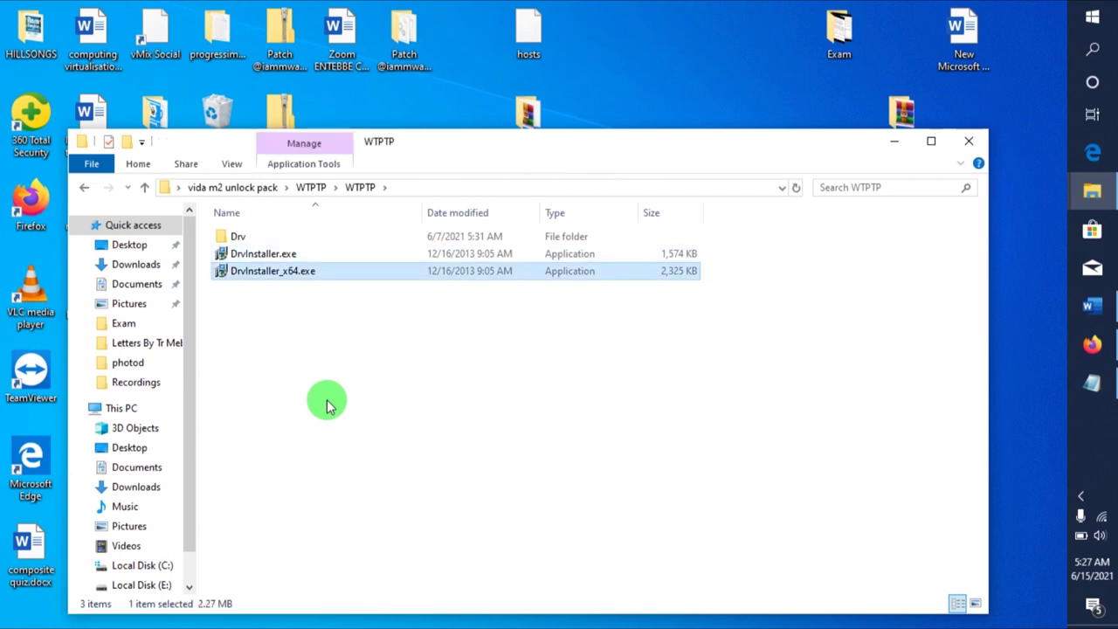
double_click(279, 278)
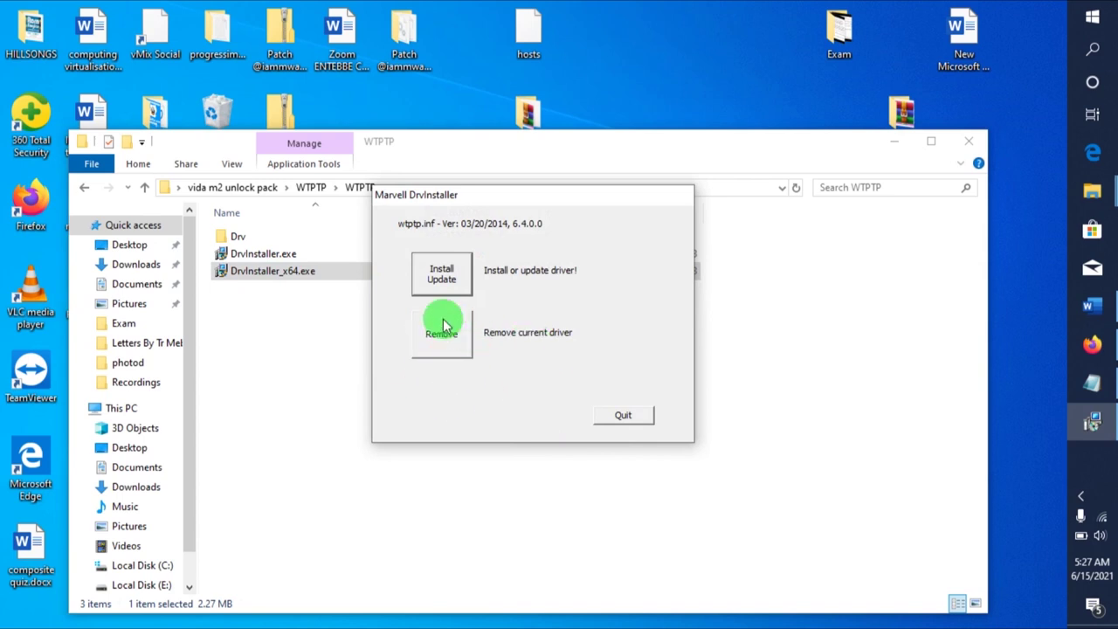
left_click(628, 415)
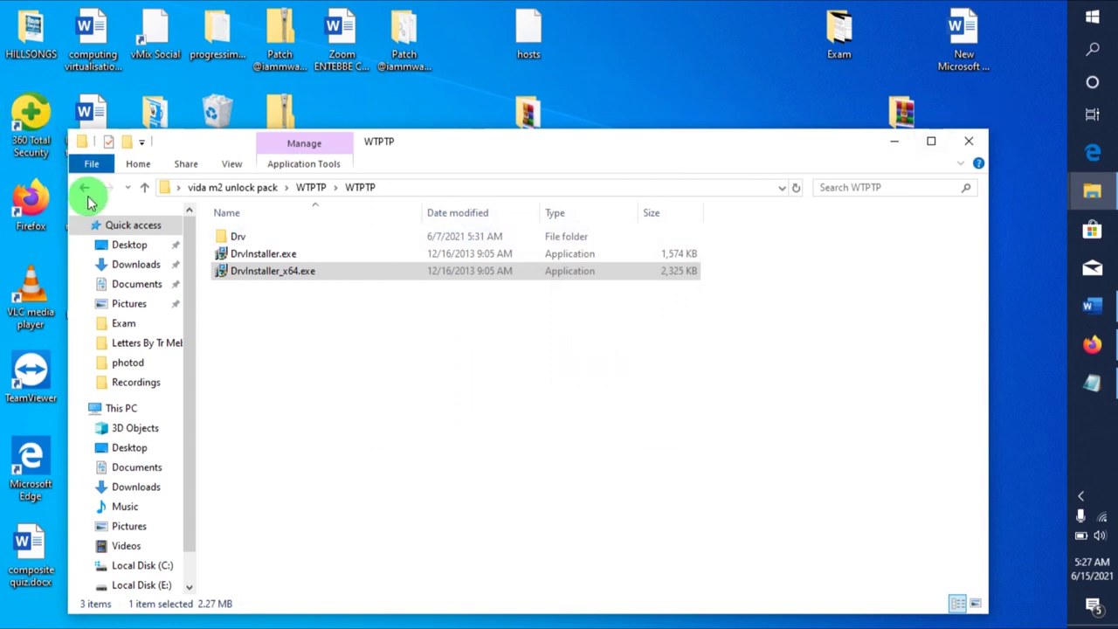
Go back to the unlock pack, look inside the 20121130_V5_LTE_MIFI_Generic_Driver folder, and return to the pack
left_click(85, 190)
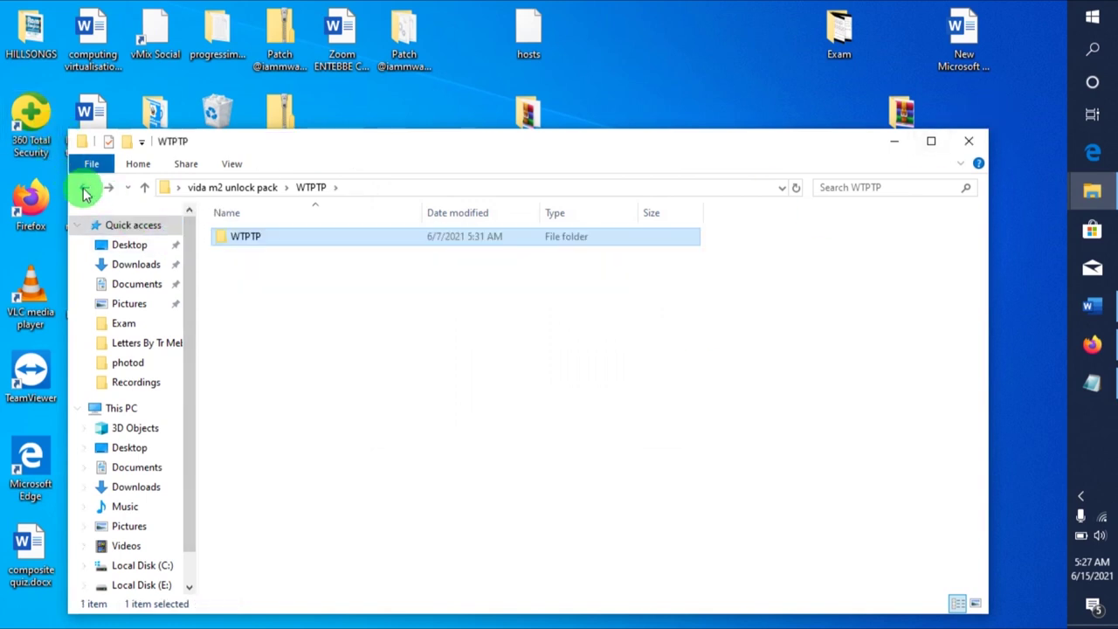
left_click(84, 189)
left_click(304, 241)
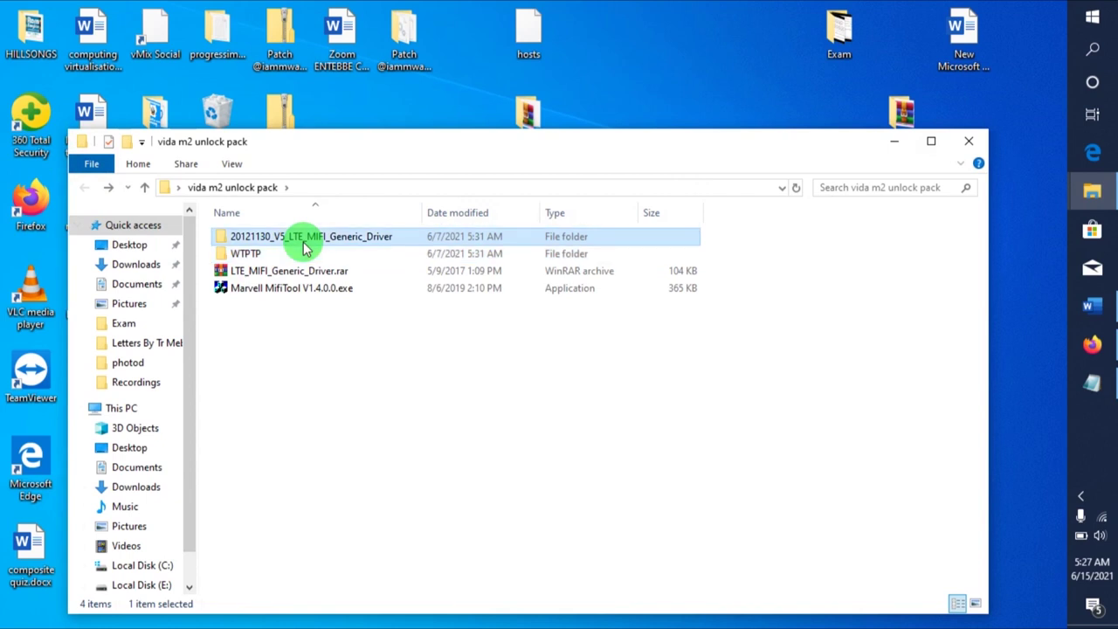
double_click(304, 241)
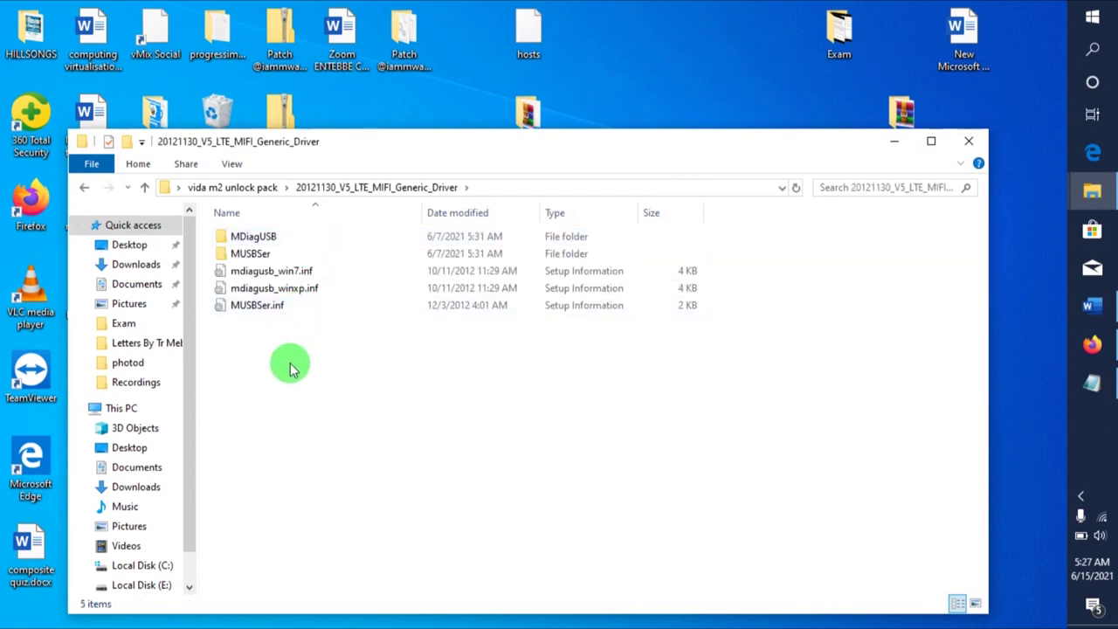
left_click(226, 187)
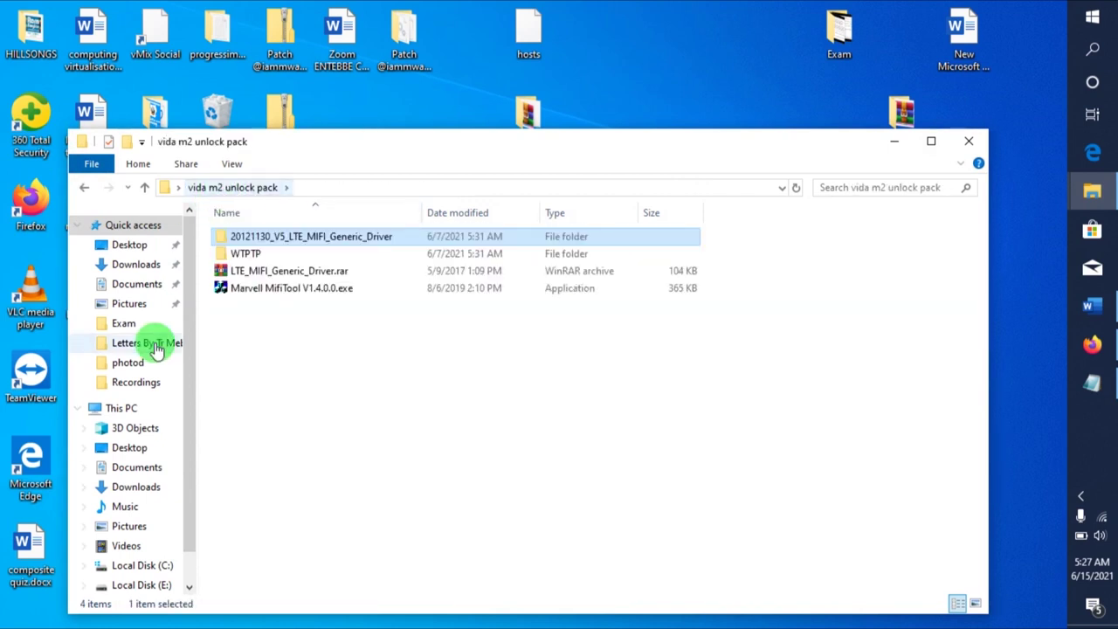
Open Computer Management for This PC and display Device Manager
right_click(120, 406)
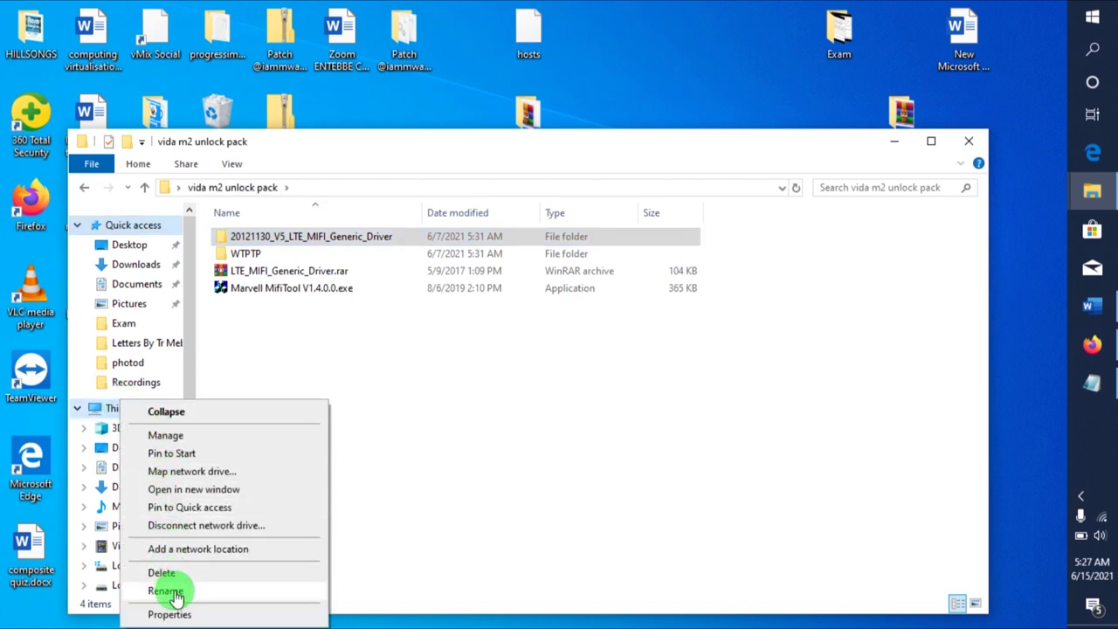
left_click(188, 444)
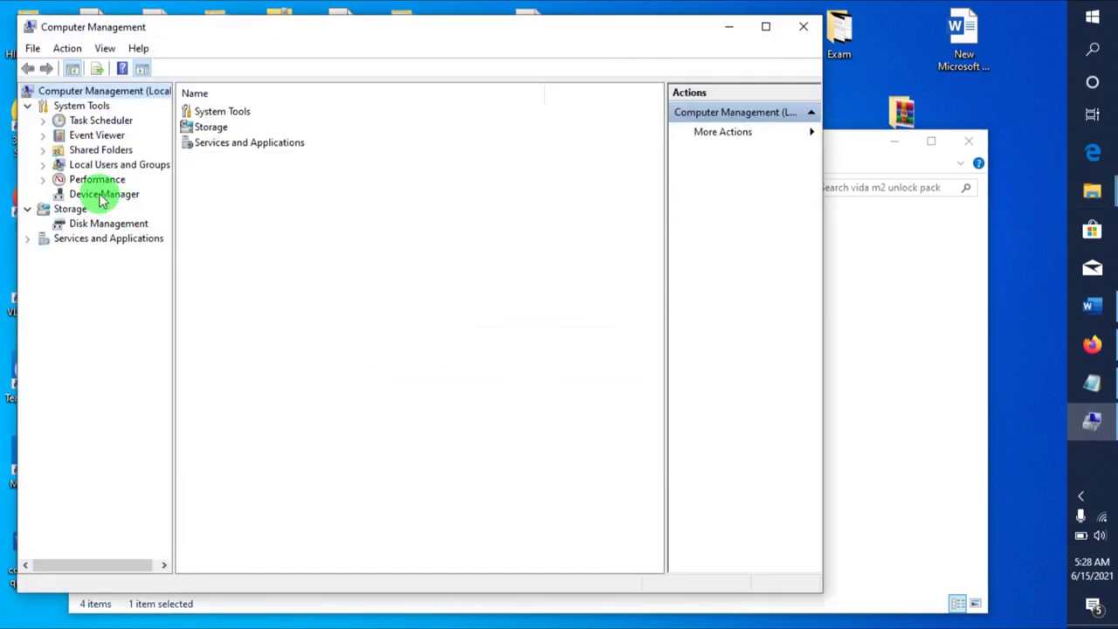
left_click(100, 193)
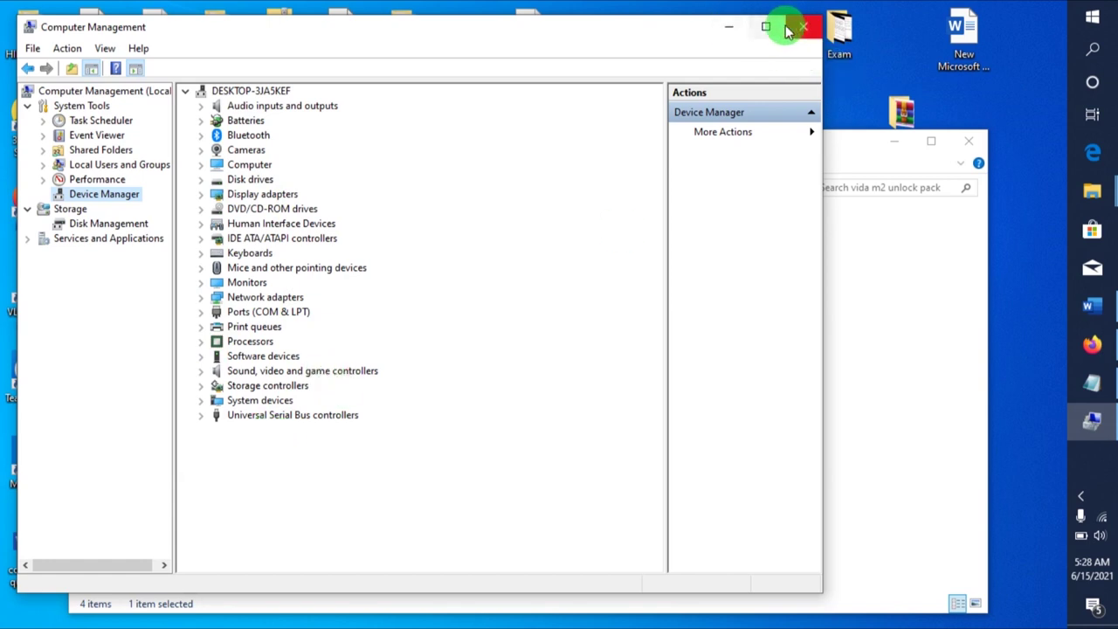
Open the pack's outer WTPTP folder, recheck the Device Manager list, and close Computer Management
left_click(861, 143)
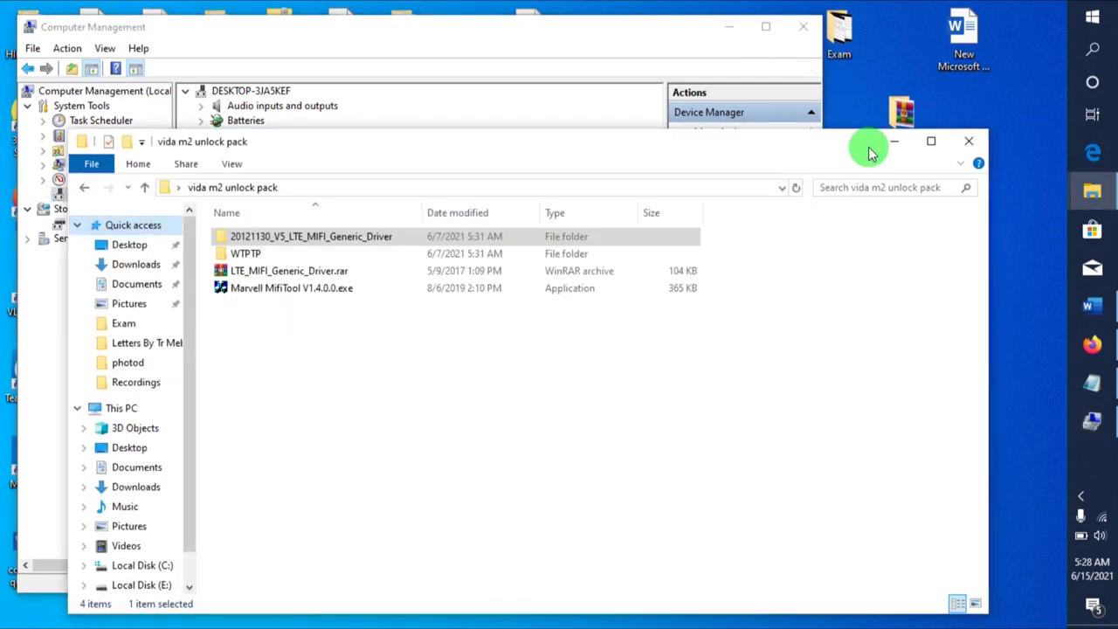
double_click(328, 253)
left_click(661, 32)
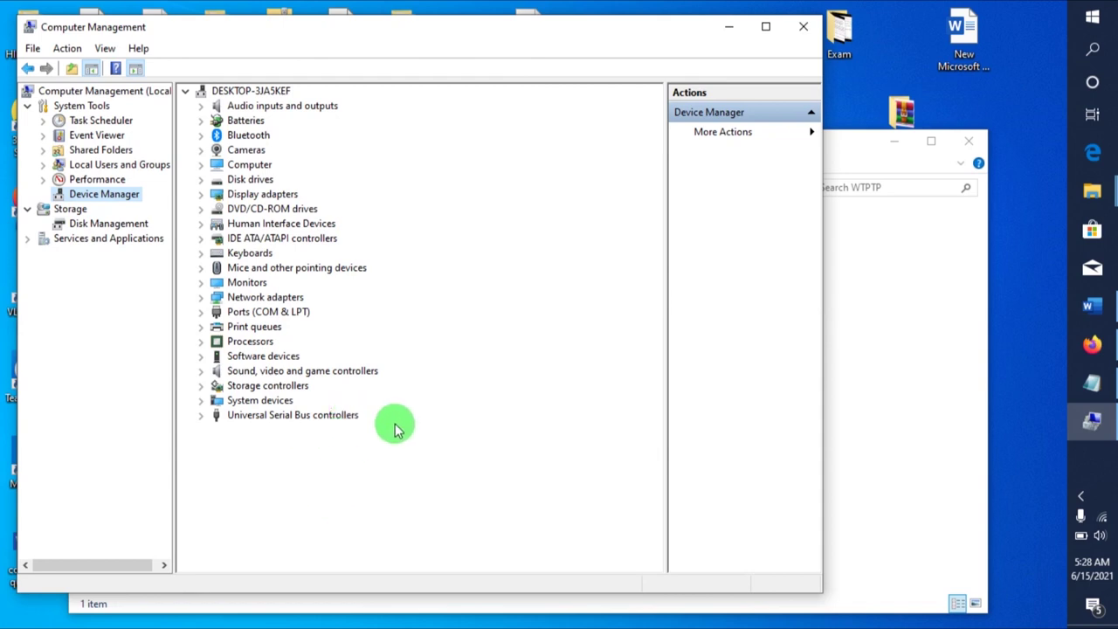
left_click(801, 27)
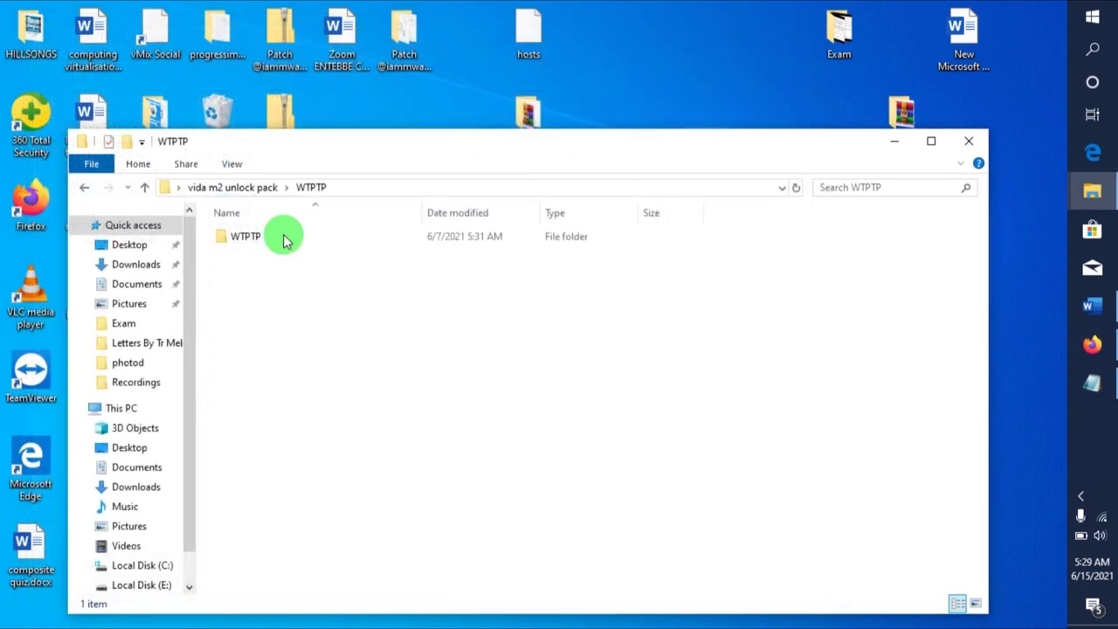
Look again at the generic driver setup files and return to the vida m2 unlock pack folder
left_click(217, 187)
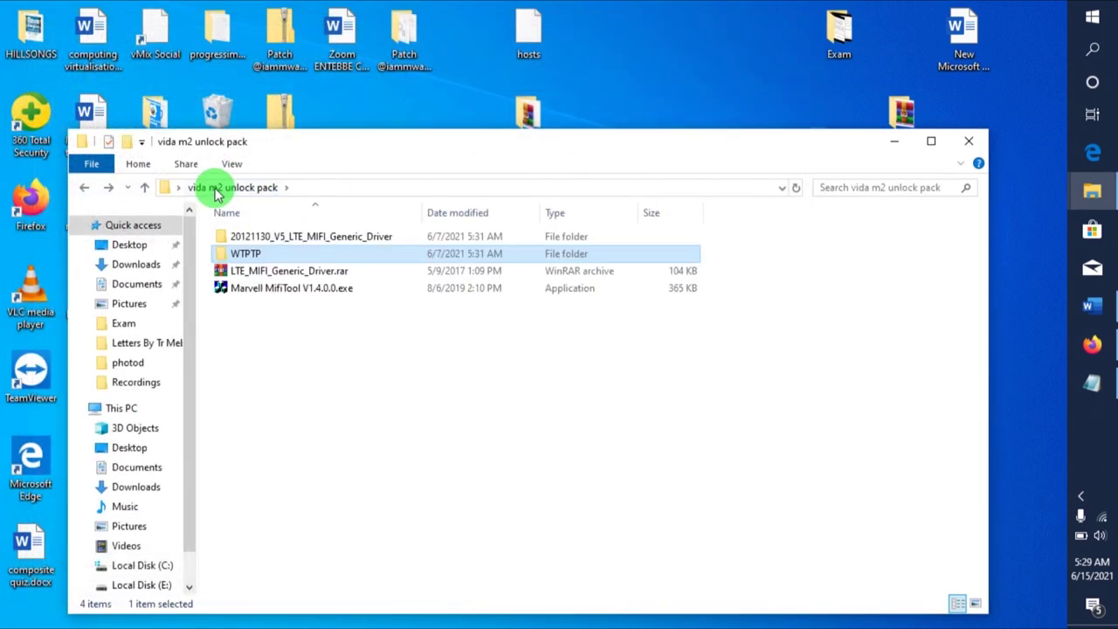
key("Up")
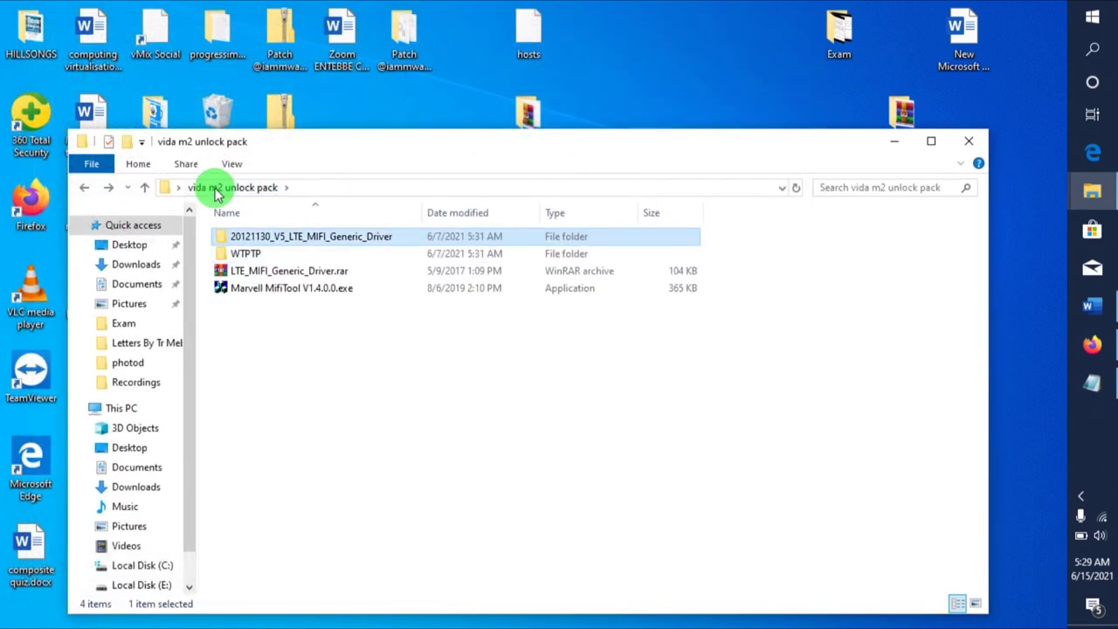
key("Return")
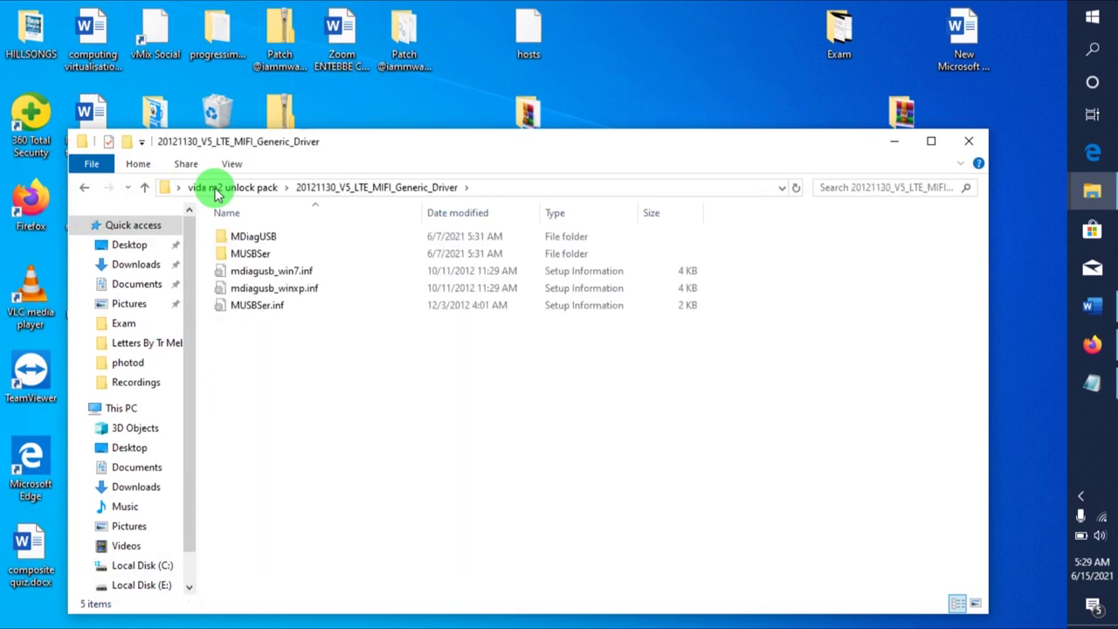
left_click(217, 188)
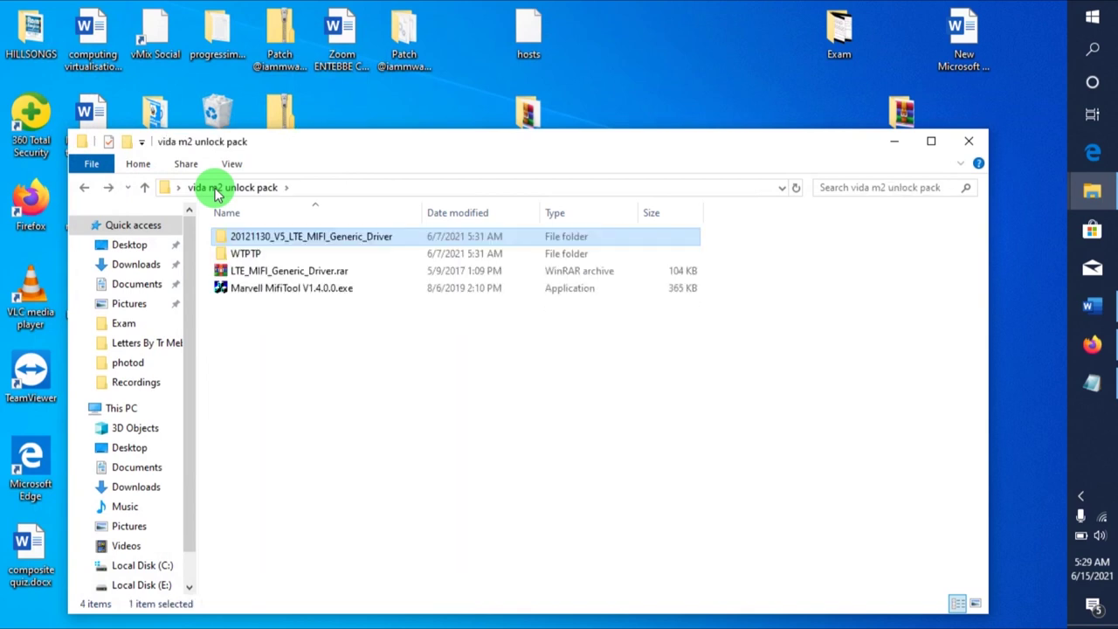
Launch Marvell MifiTool V1.4.0.0.exe from the unlock pack
key("Down")
key("Down")
key("Down")
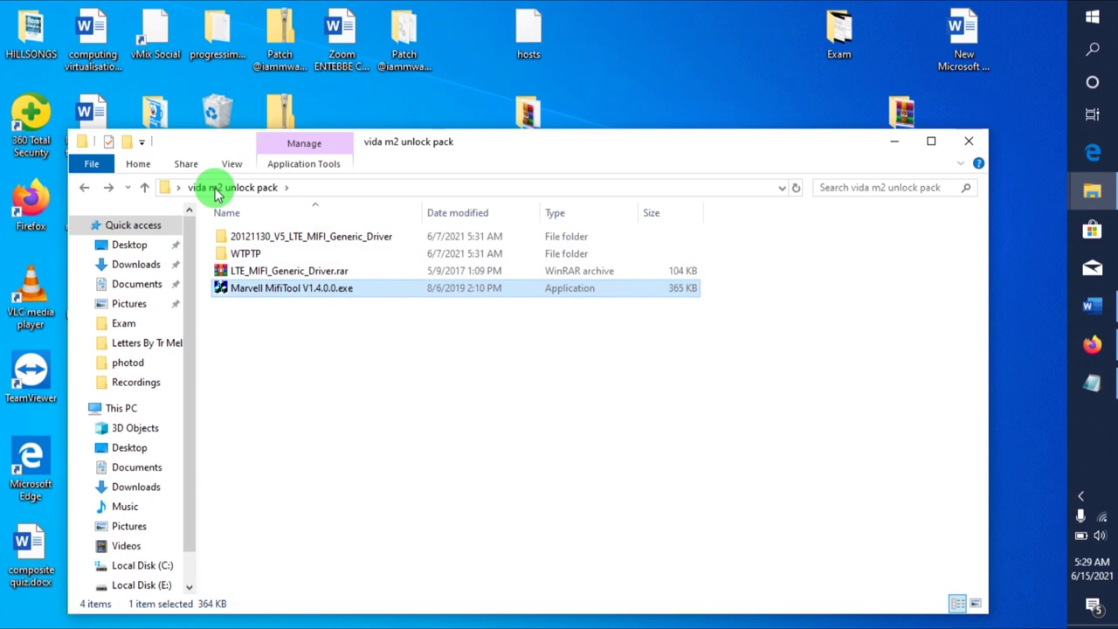
double_click(314, 293)
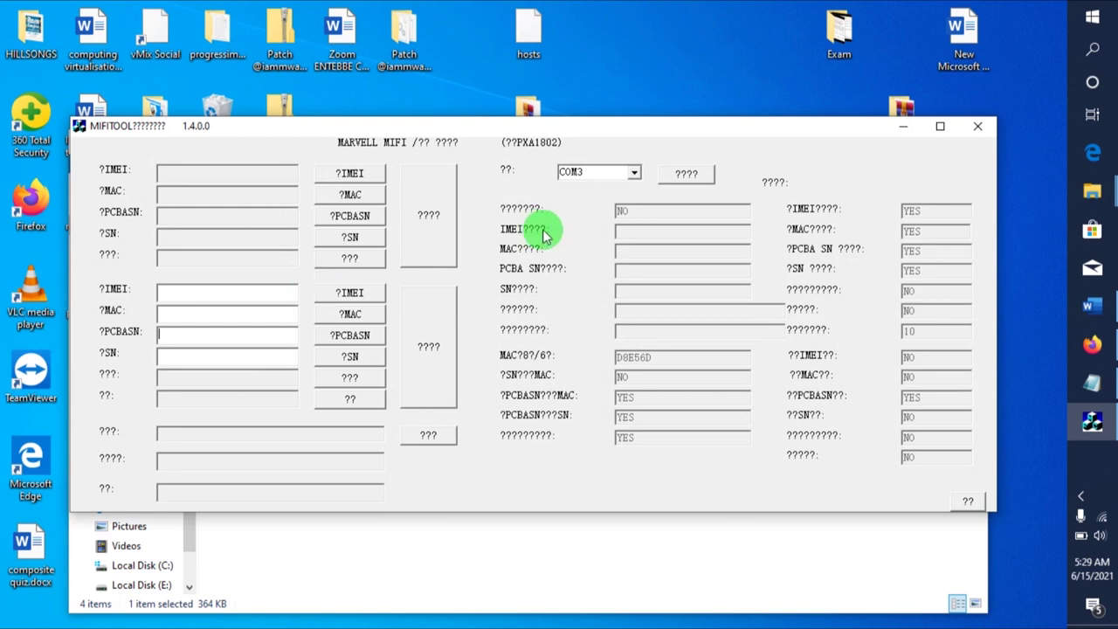
Refresh the tool's port list until COM3 is selected, dismissing the message boxes
left_click(684, 173)
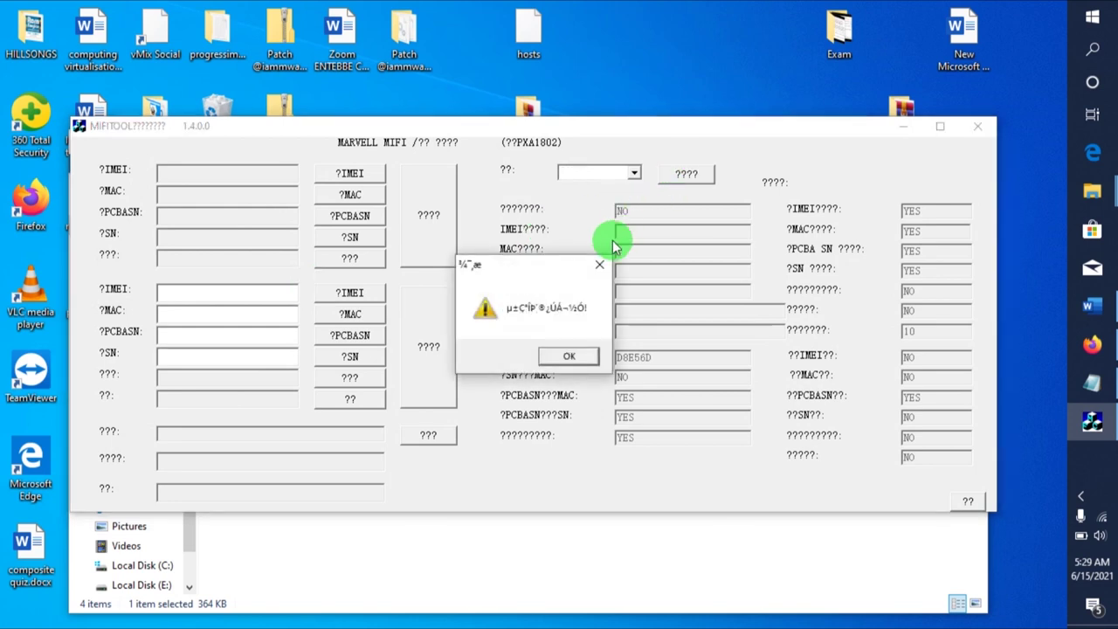
left_click(600, 265)
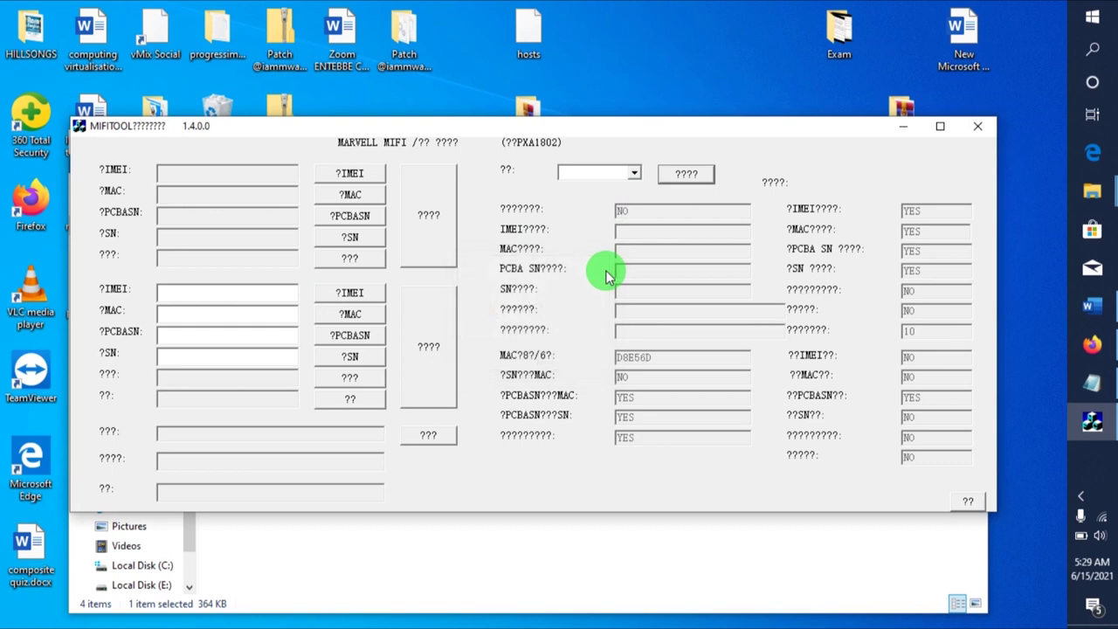
left_click(671, 177)
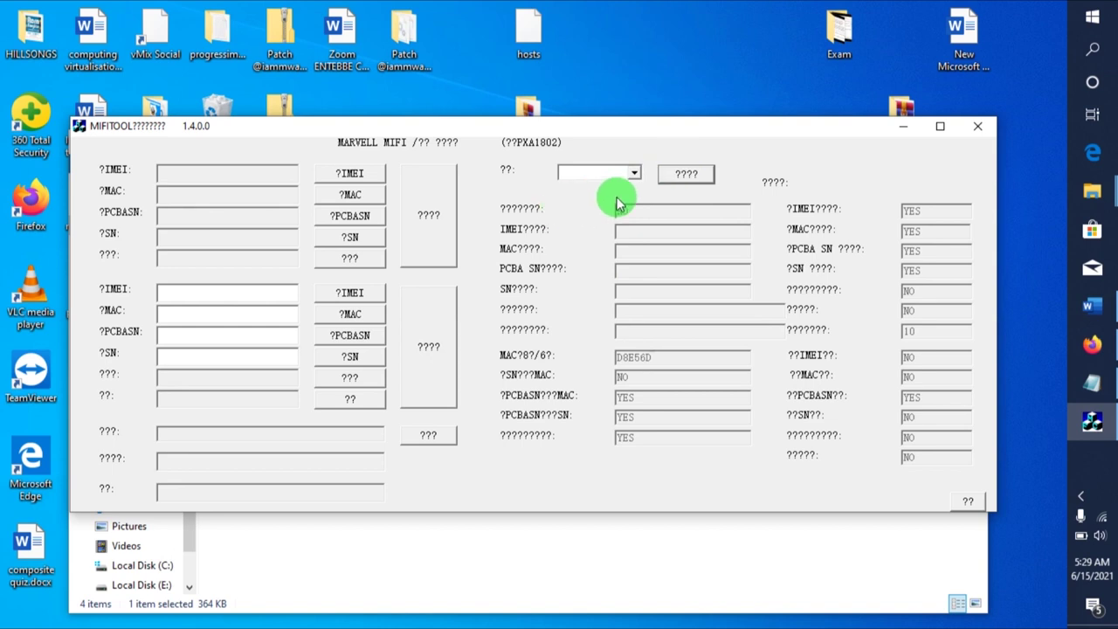
left_click(679, 185)
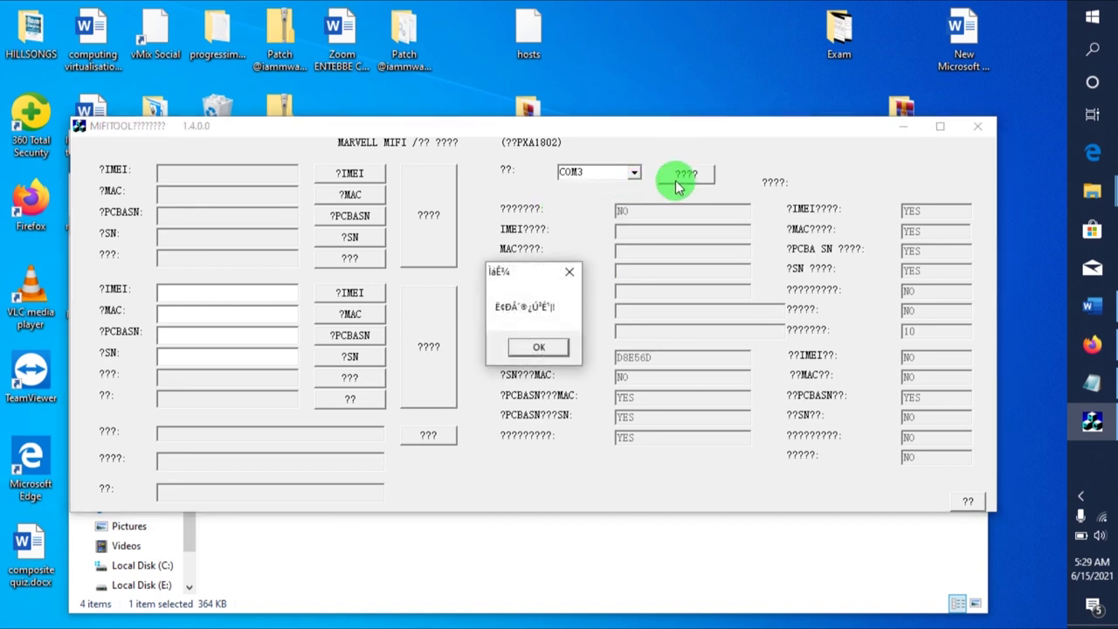
left_click(537, 345)
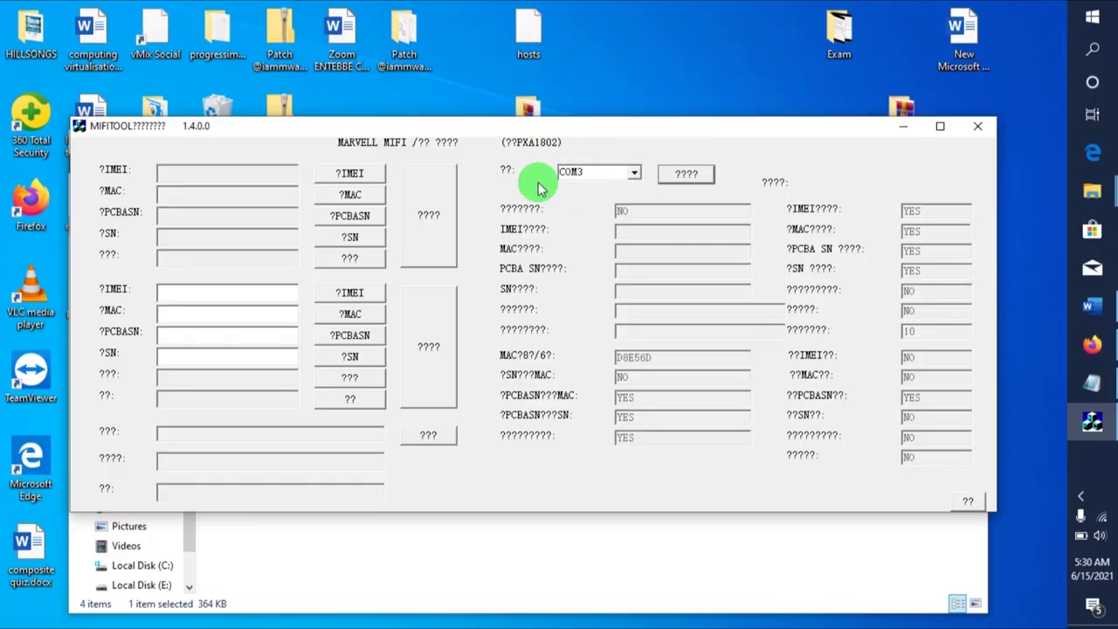
Read the connected MiFi's IMEI, MAC, PCBASN, SN and lock status from the device
left_click(349, 174)
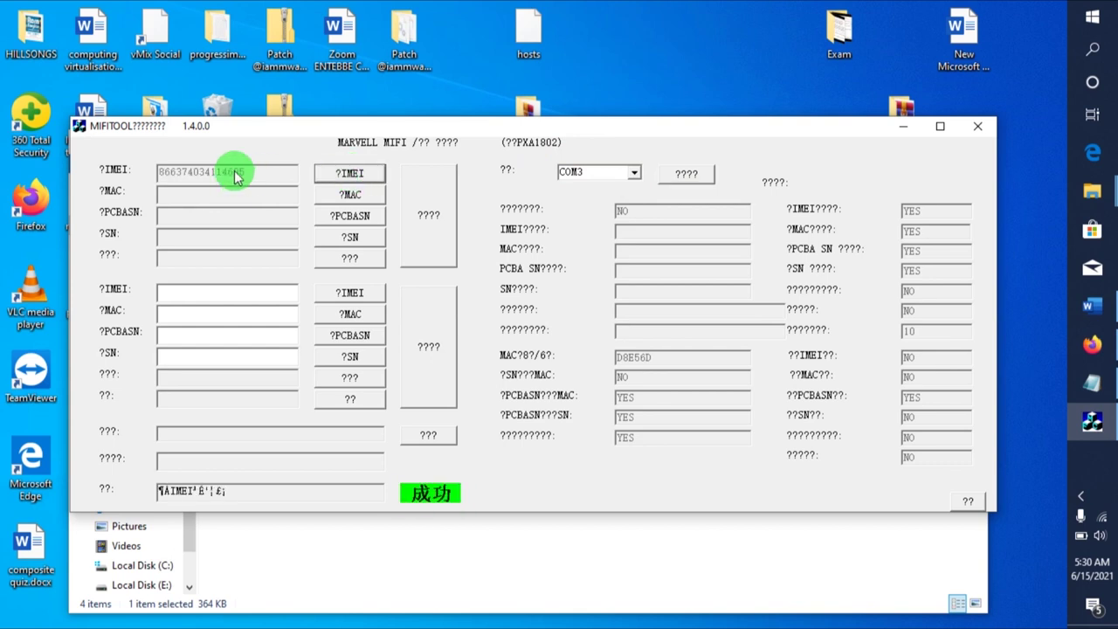
left_click(349, 194)
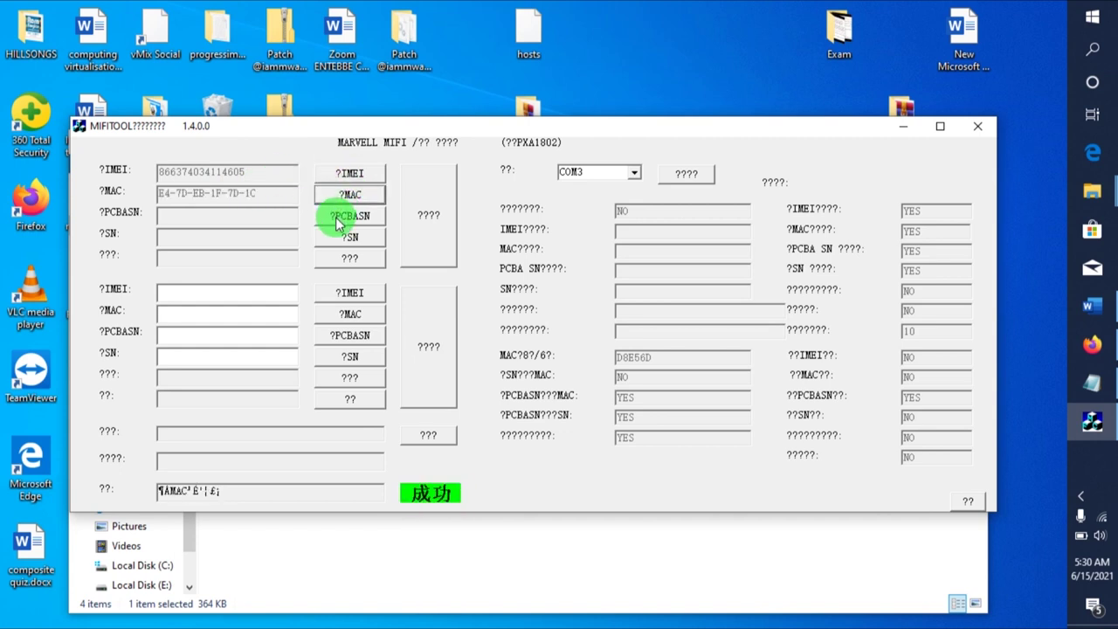
left_click(340, 224)
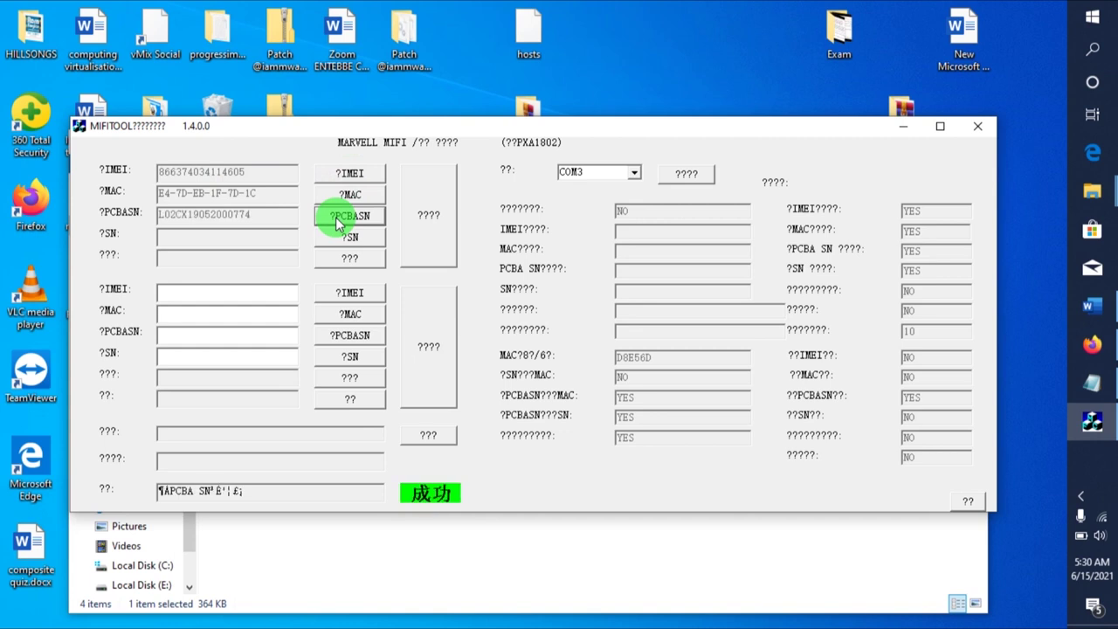
left_click(351, 239)
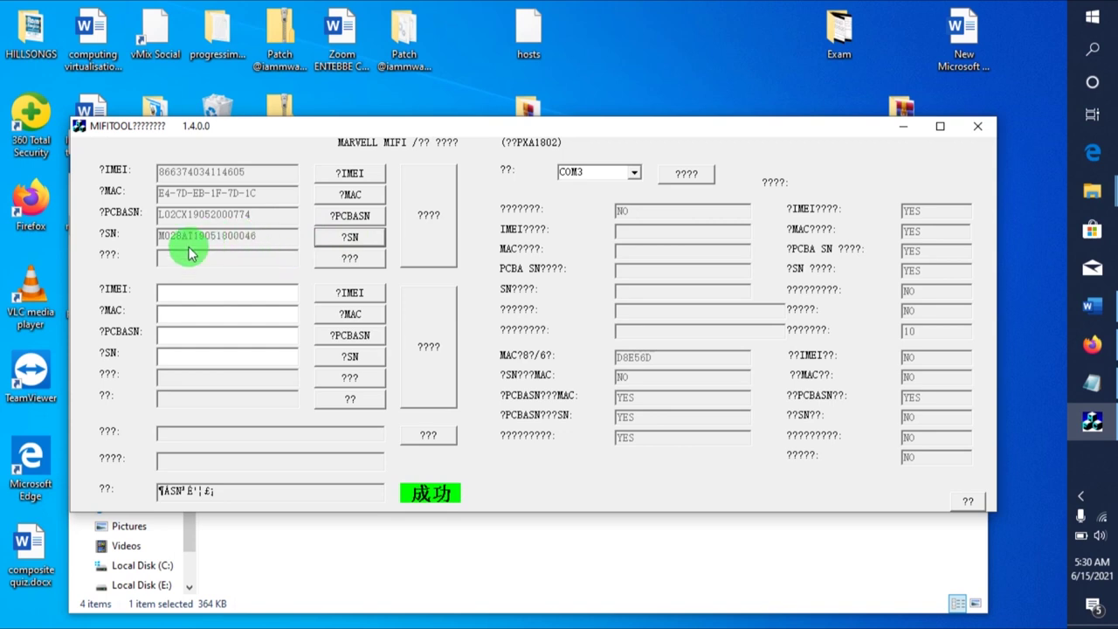
left_click(360, 258)
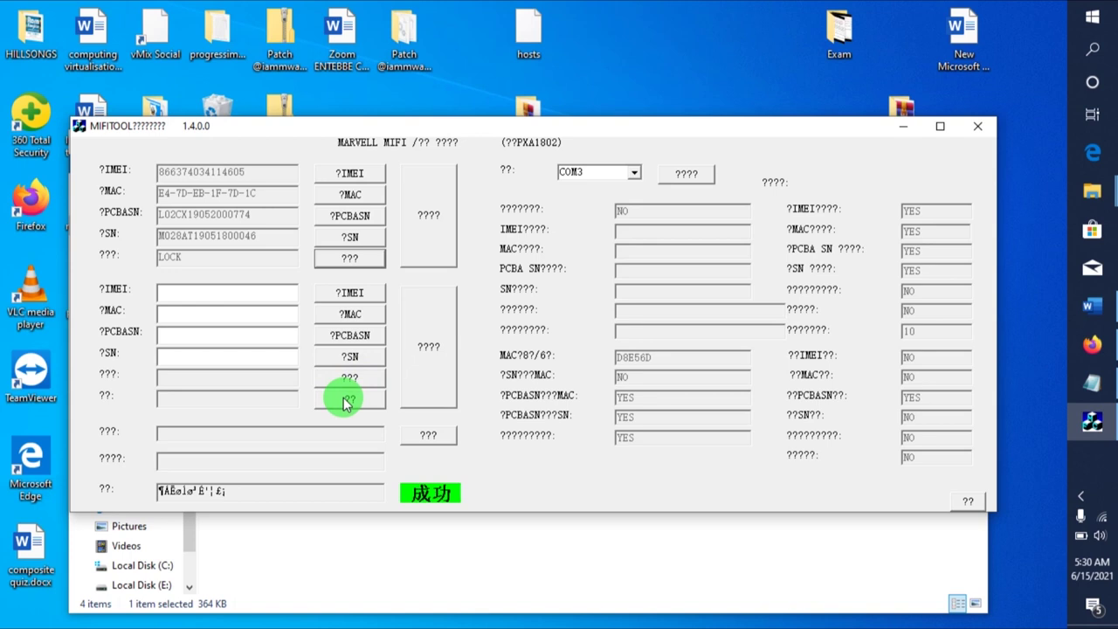
Try the lock command on the connected MiFi, and unlock the device
left_click(347, 402)
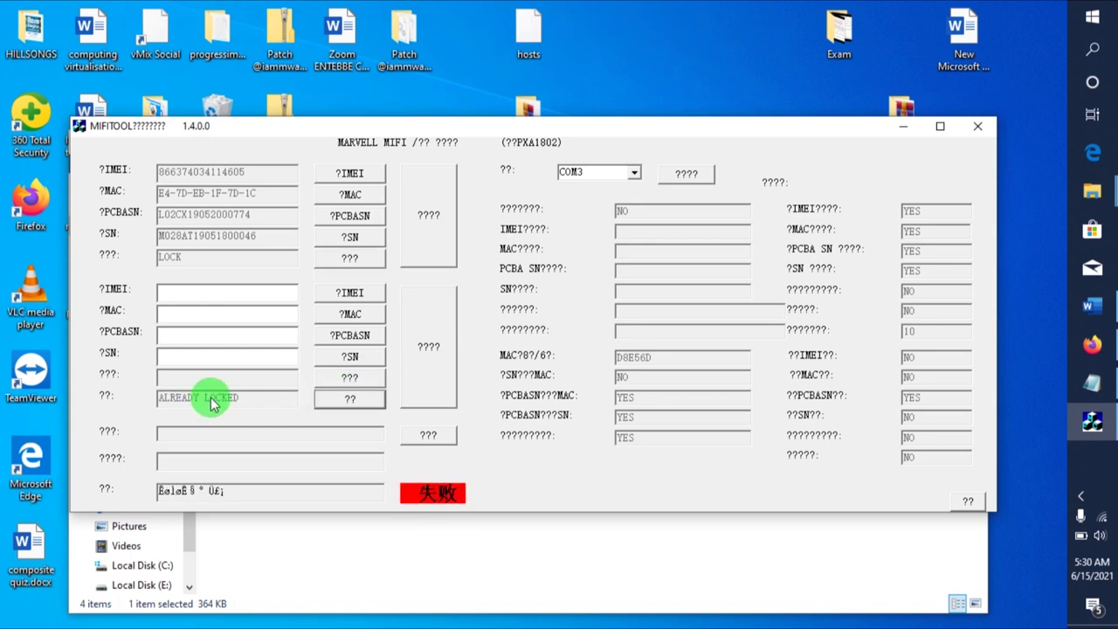
left_click(351, 377)
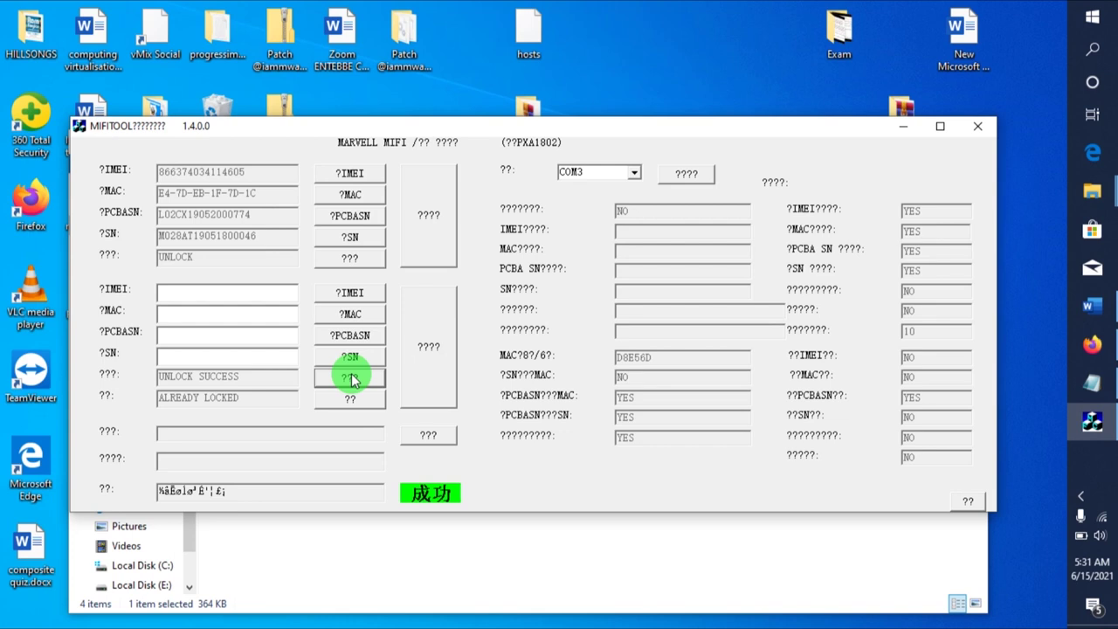
Close the MifiTool and the vida m2 unlock pack folder window
left_click(980, 129)
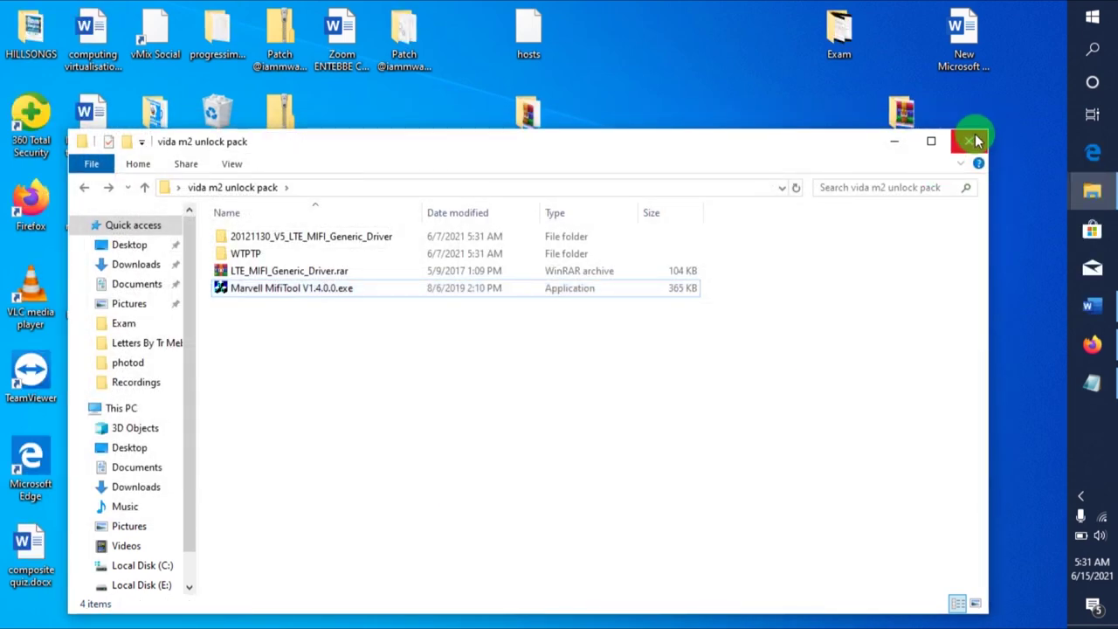
left_click(973, 138)
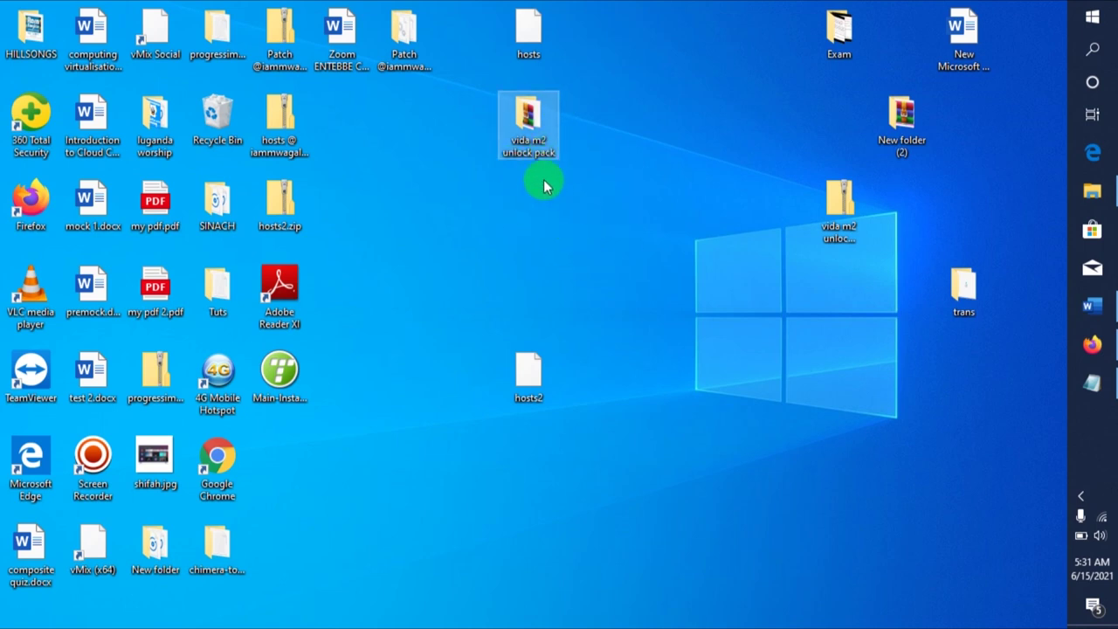
mouse_move(534, 139)
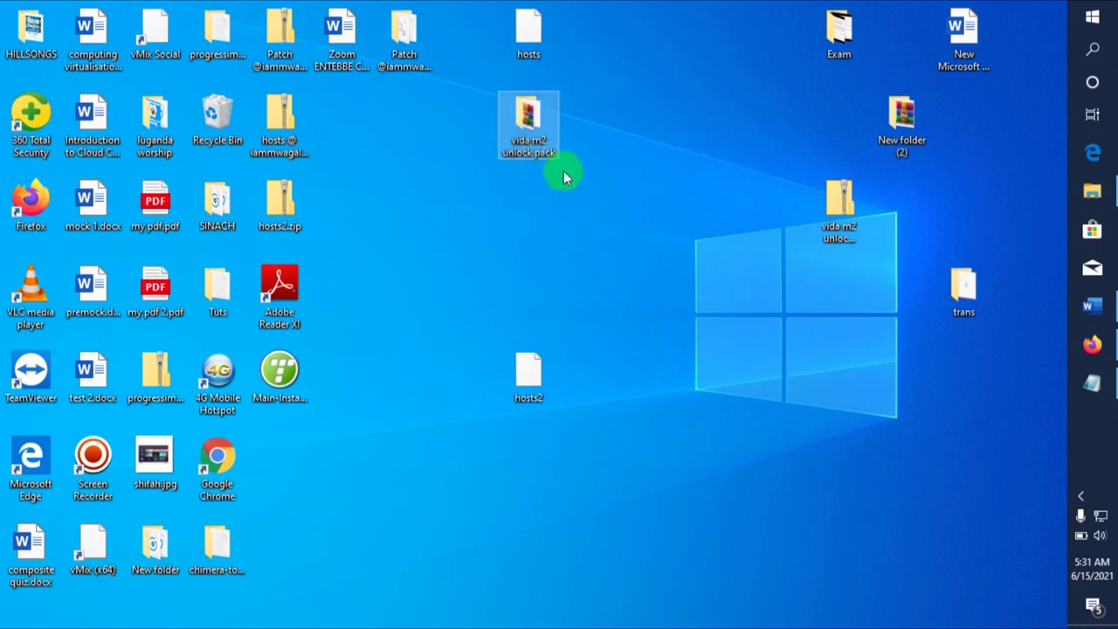